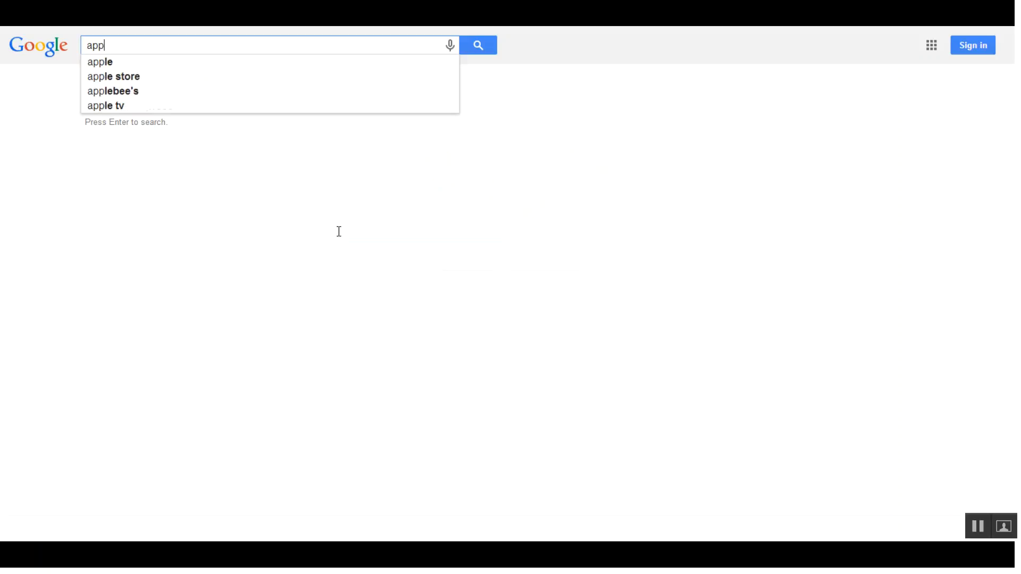
Search the web for "appinventor" and open the Explore MIT App Inventor front page.
text(inventor)
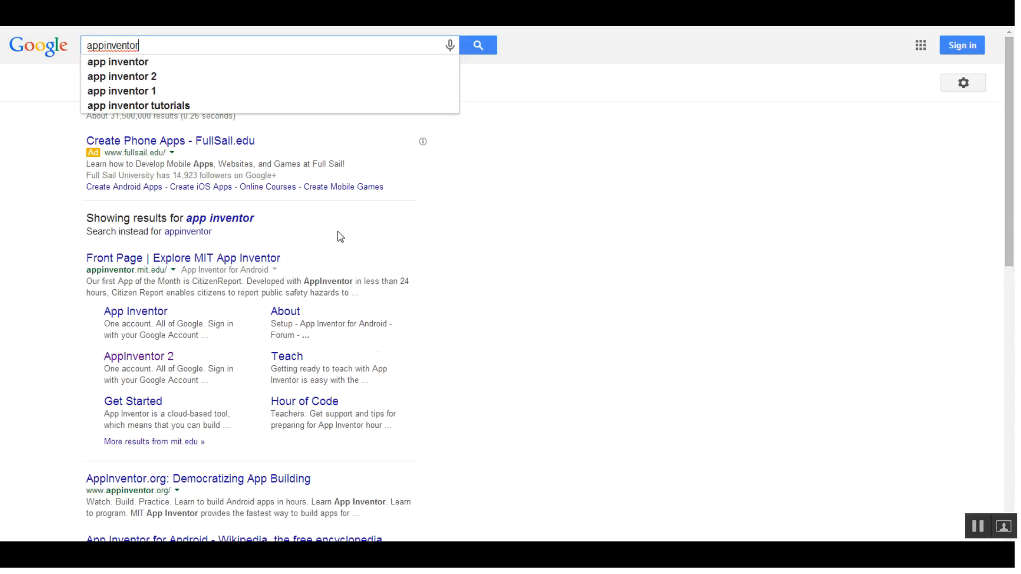
key(Return)
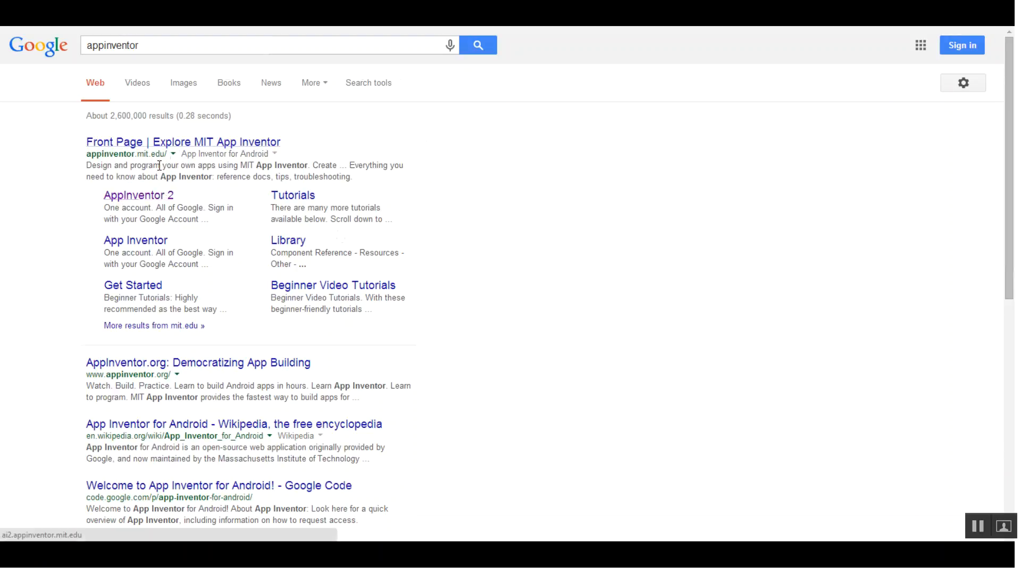
click(181, 142)
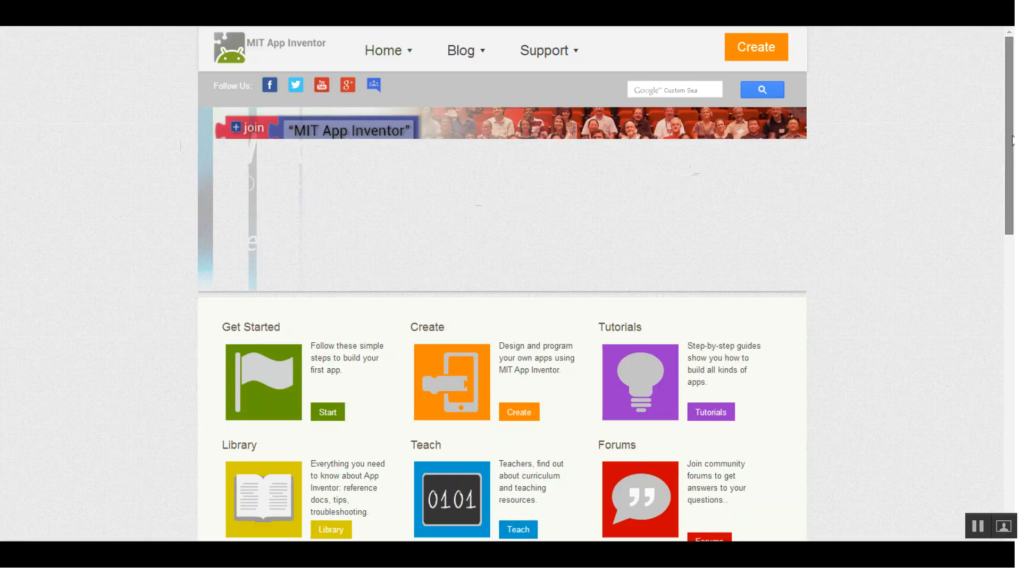
mouse_move(1012, 145)
mouse_down()
mouse_move(1012, 203)
mouse_move(1012, 133)
mouse_up()
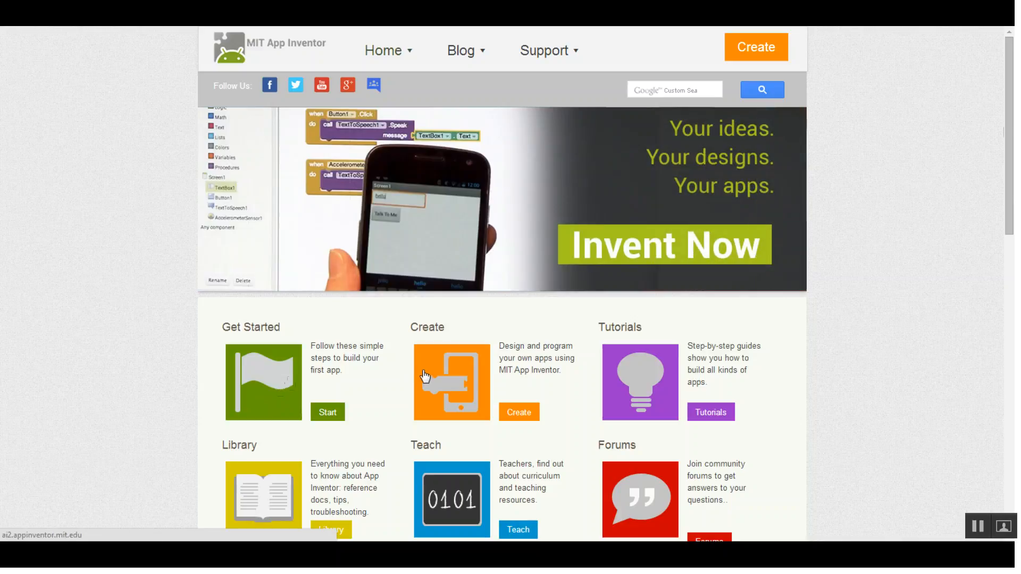
Open the Create tool, signing in with the second listed Google account and its password, allowing access for MIT AppInventor Version 2.
click(472, 396)
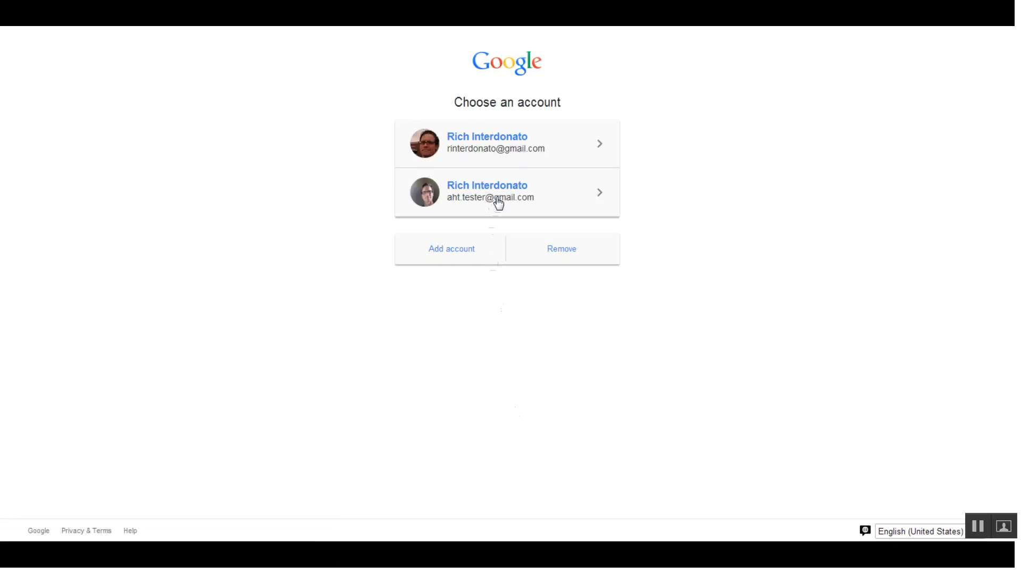
click(498, 203)
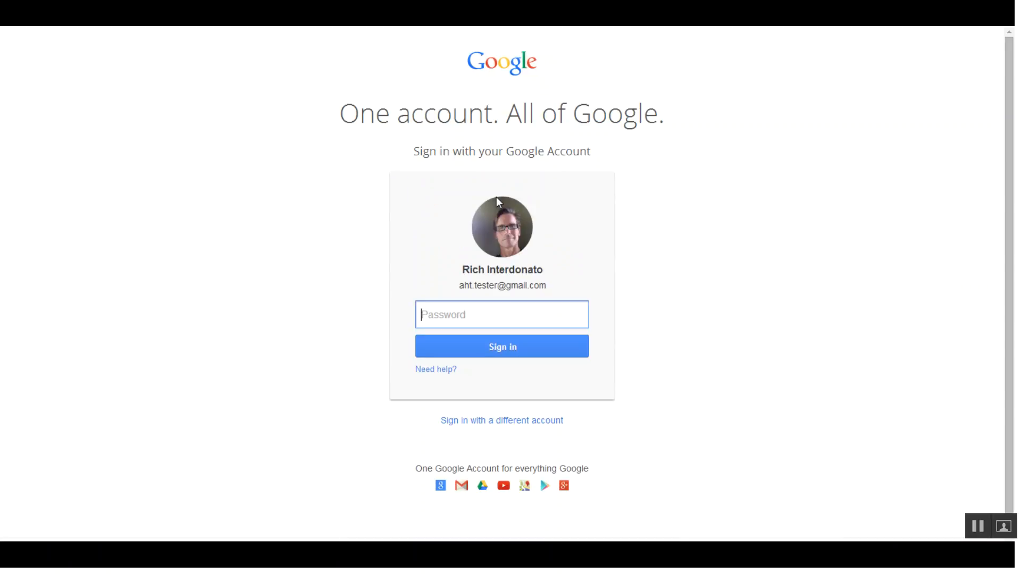
text(•••••••••••••••)
key(Return)
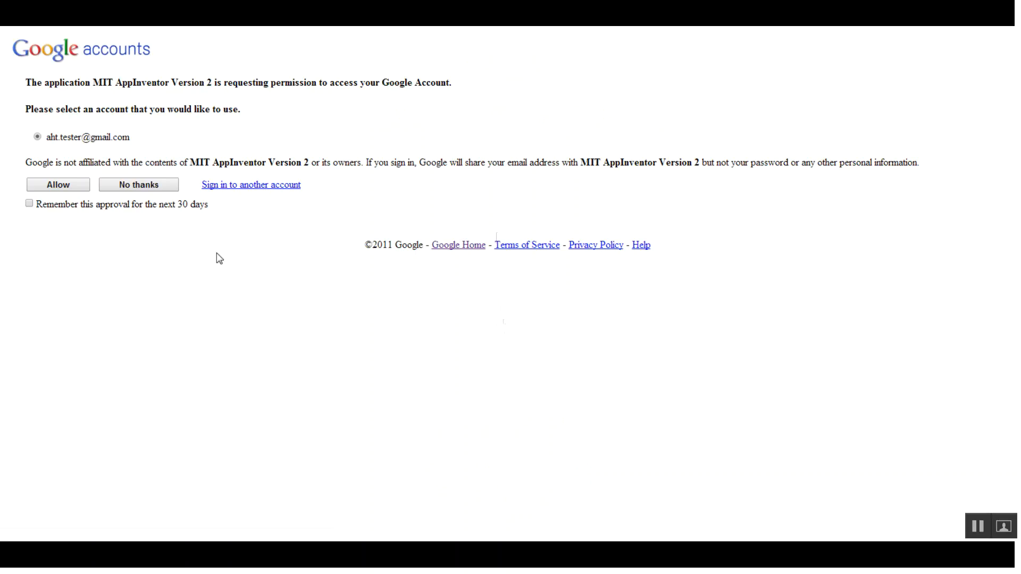
click(66, 190)
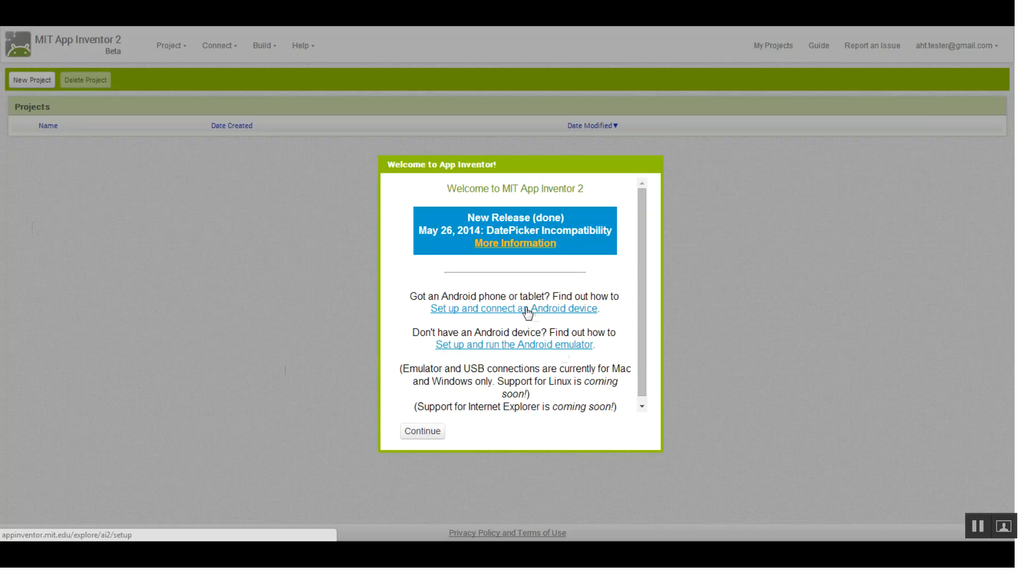
click(428, 435)
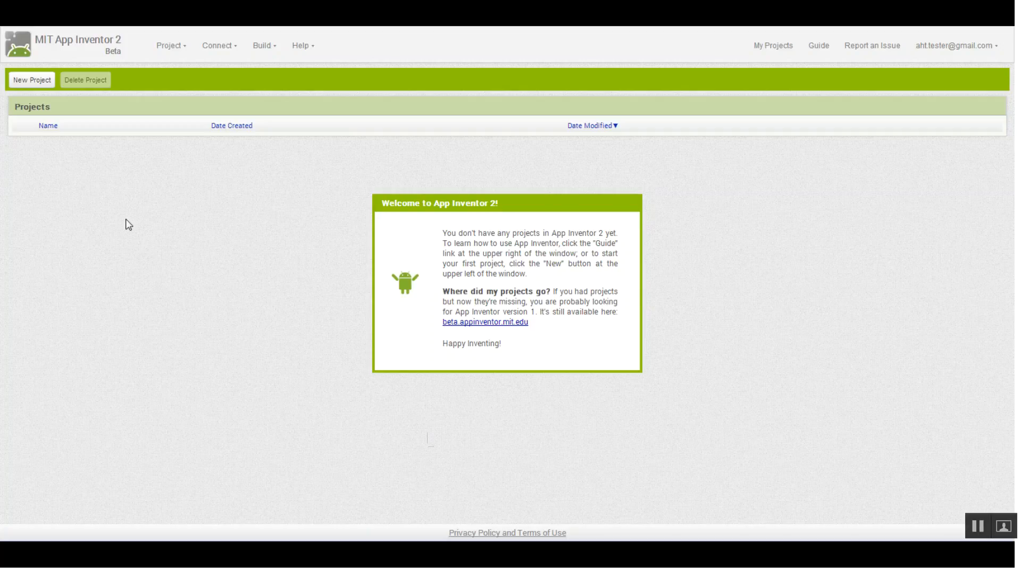
Create a new project named FirstProject, without a space in the name.
click(32, 83)
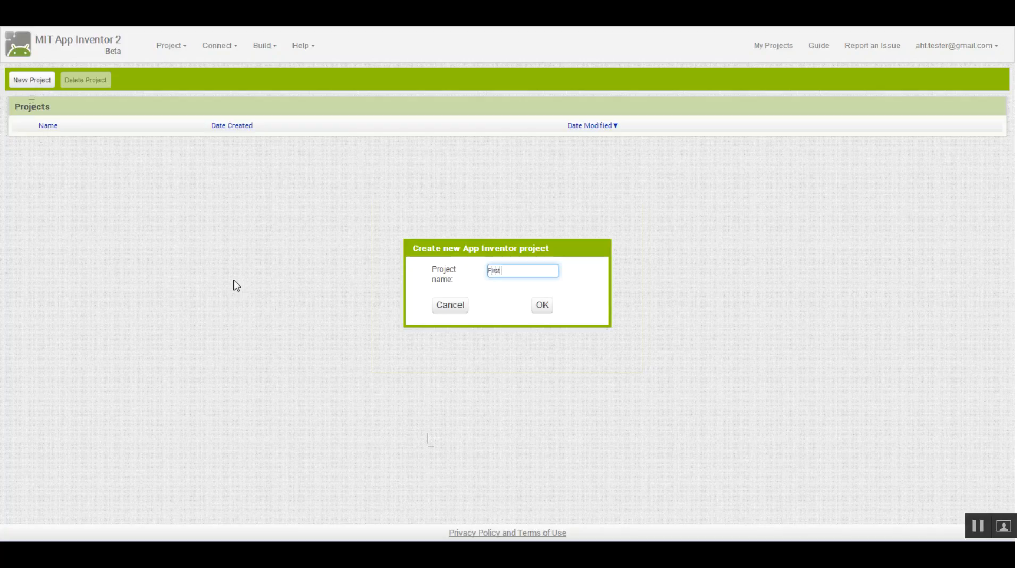
text(FirstProje)
click(545, 307)
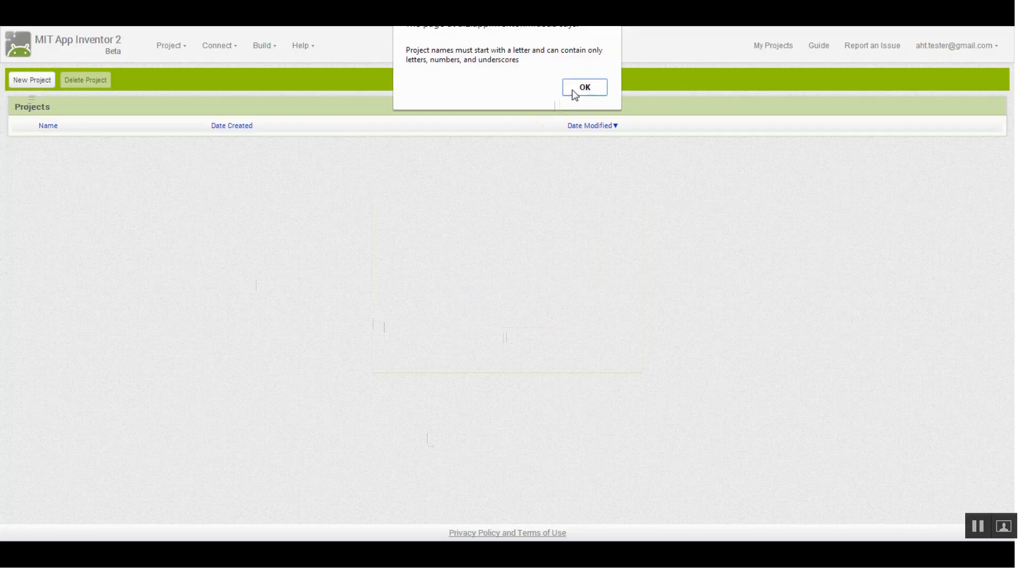
click(574, 92)
click(501, 272)
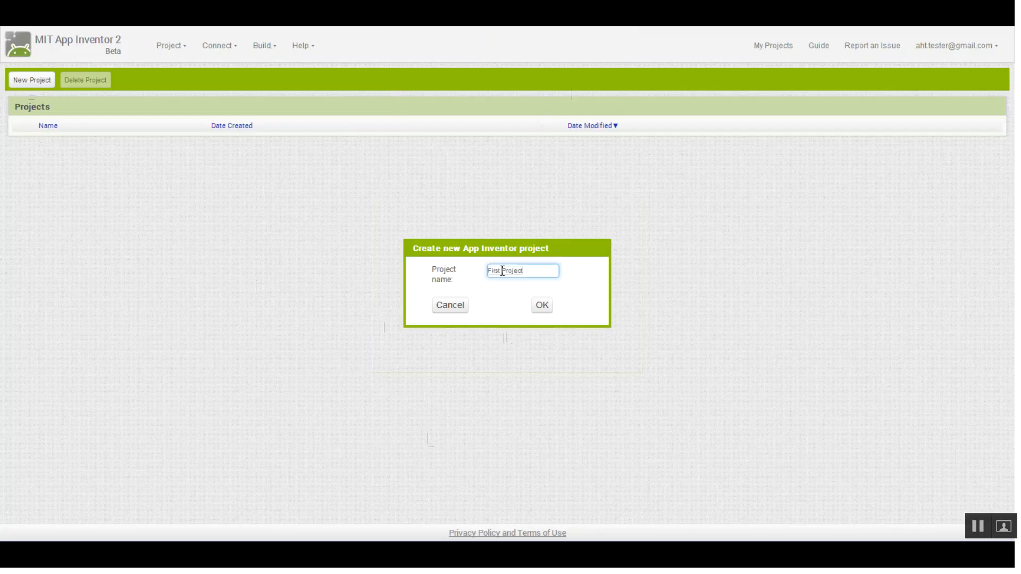
key(BackSpace)
click(541, 309)
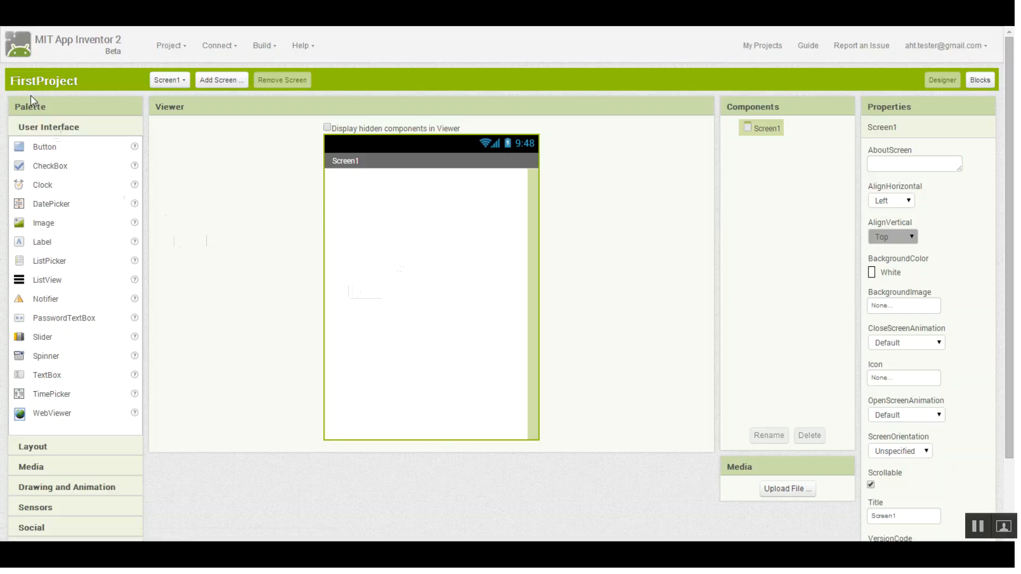
Add a Button component to Screen1 and rename it Button1FirstButton.
drag(47, 114, 16, 112)
drag(41, 152, 360, 195)
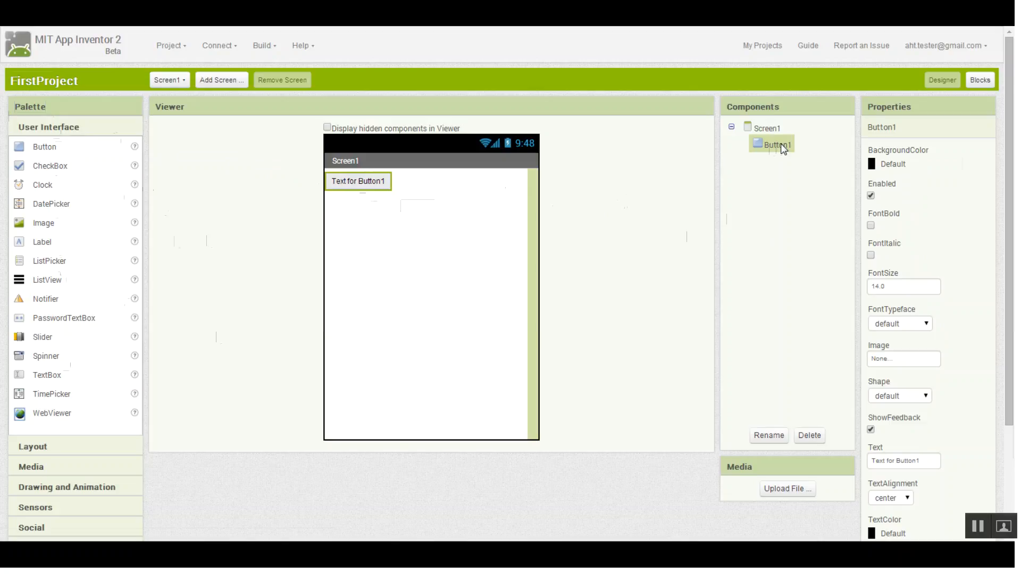
click(762, 132)
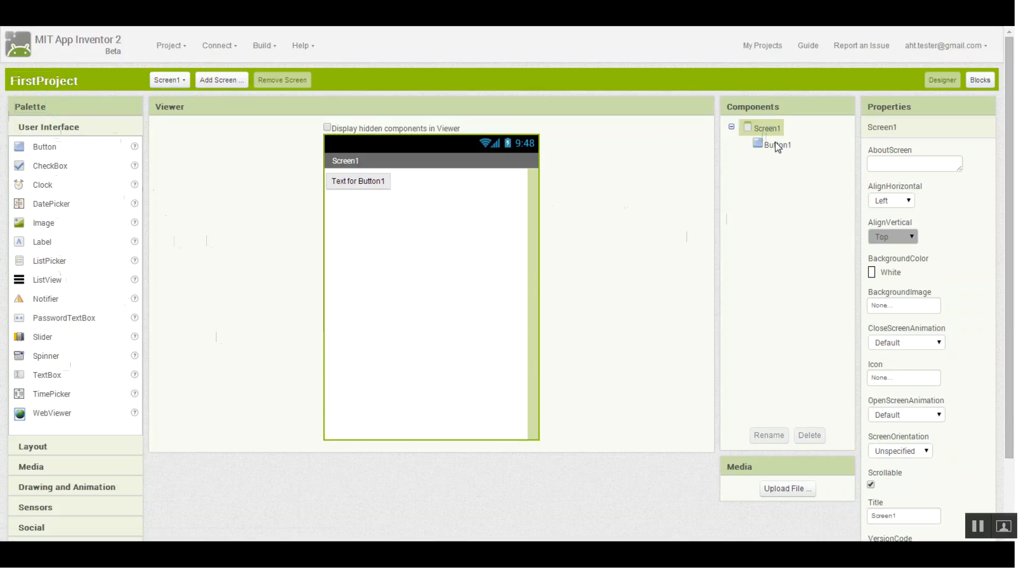
click(779, 148)
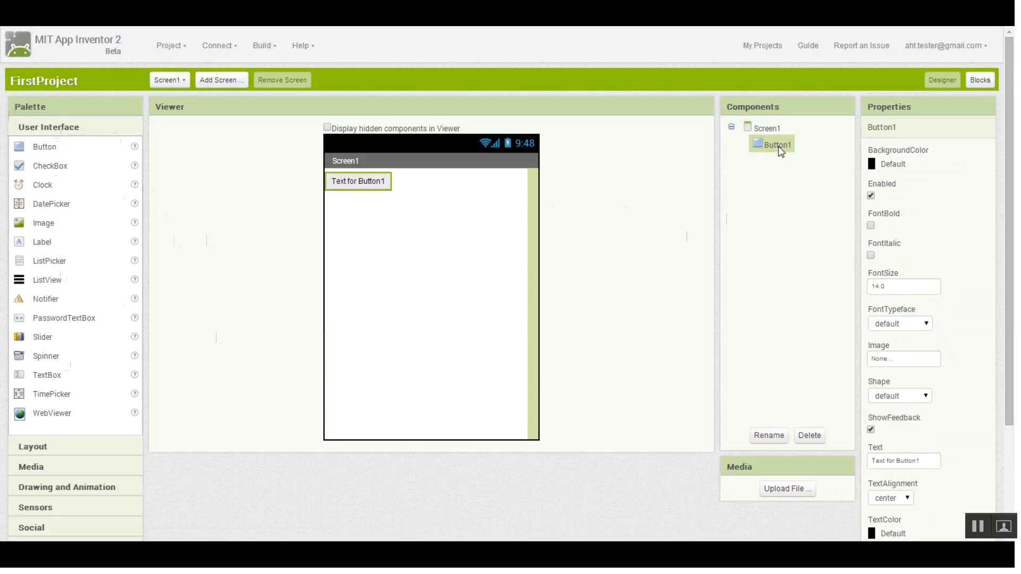
click(769, 436)
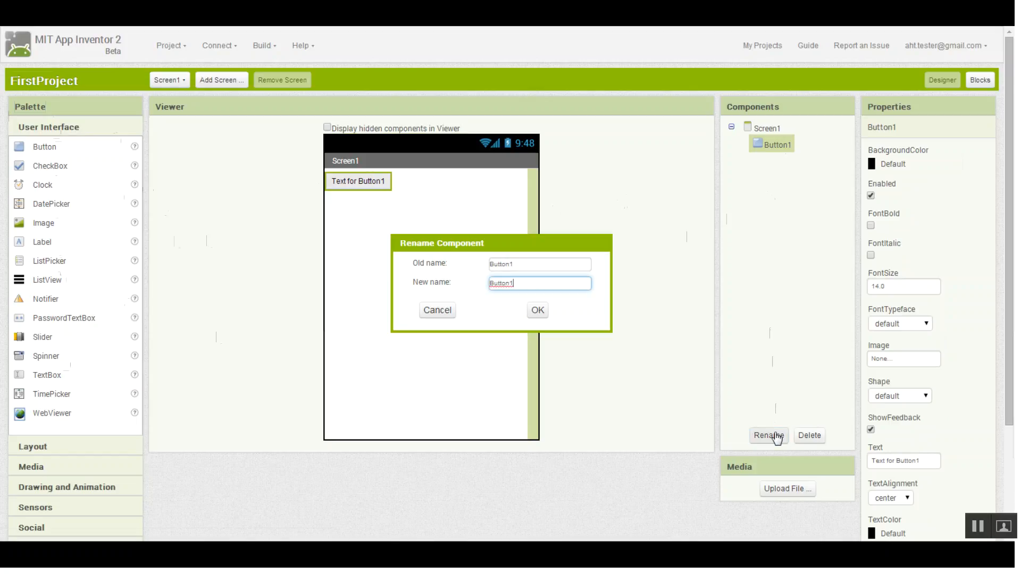
text(FirstButton)
key(Return)
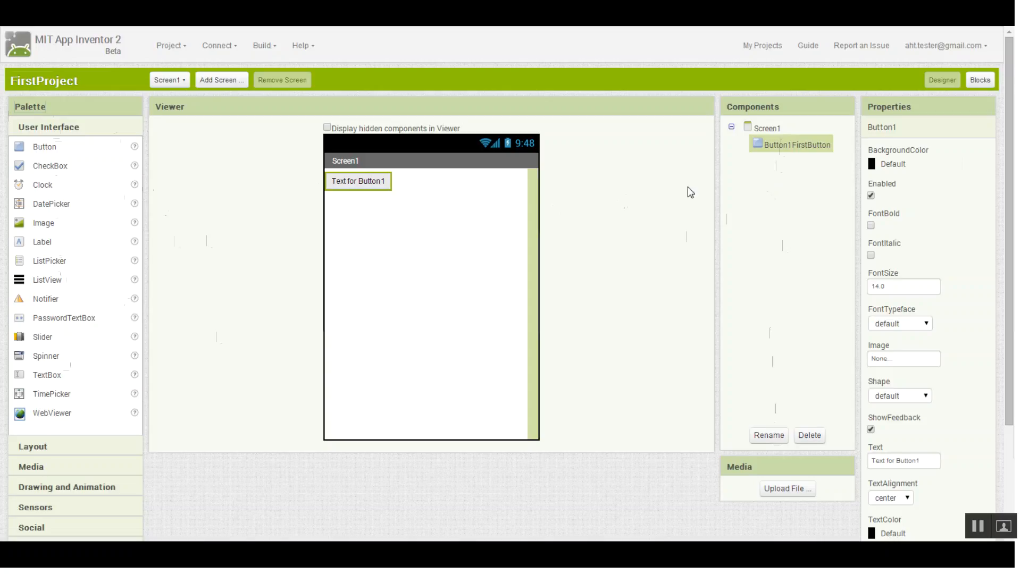
Set the title of Screen1 to "First Screen".
click(766, 128)
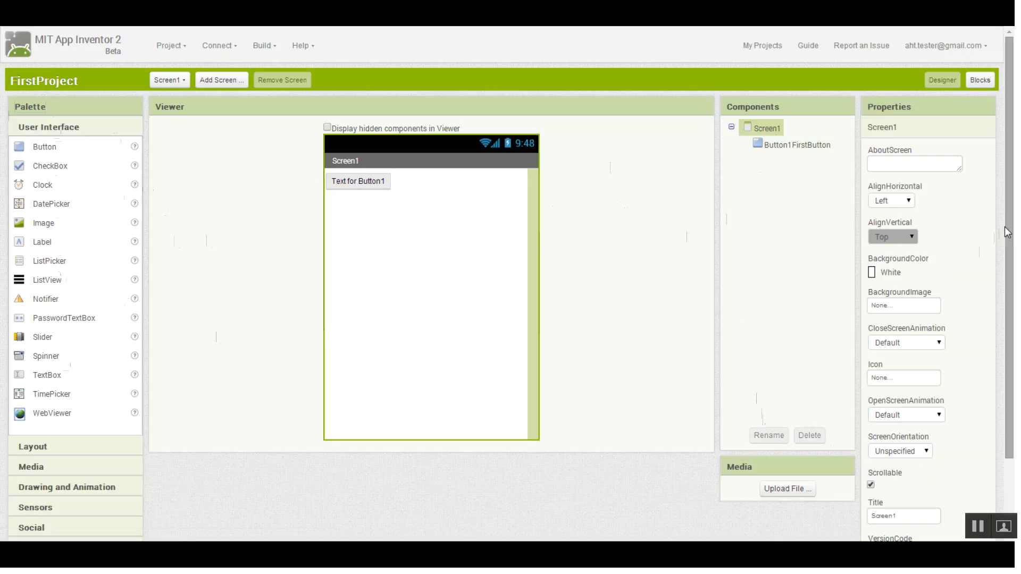
drag(1007, 231, 996, 319)
drag(903, 433, 864, 435)
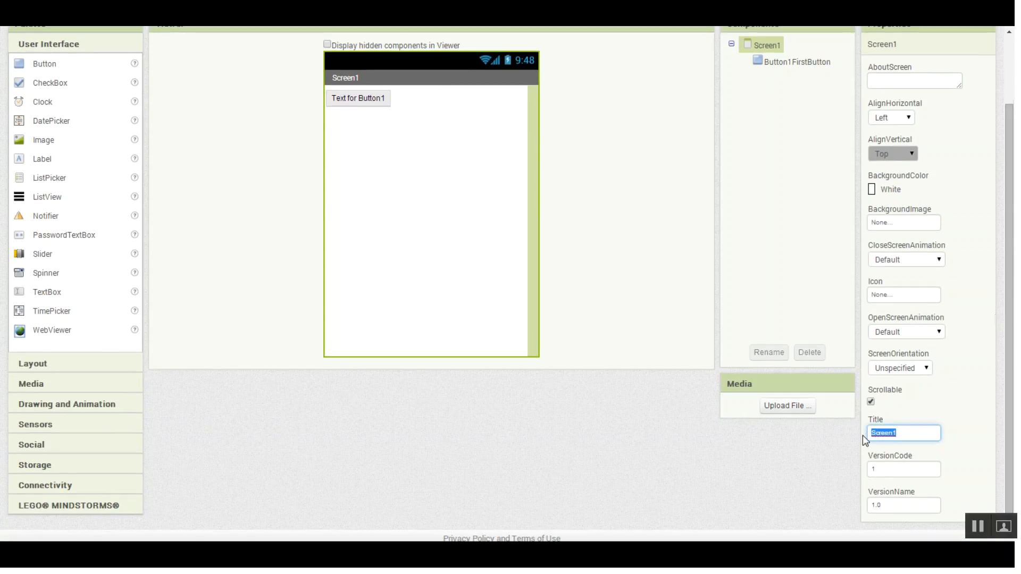
text(First Screen)
key(Return)
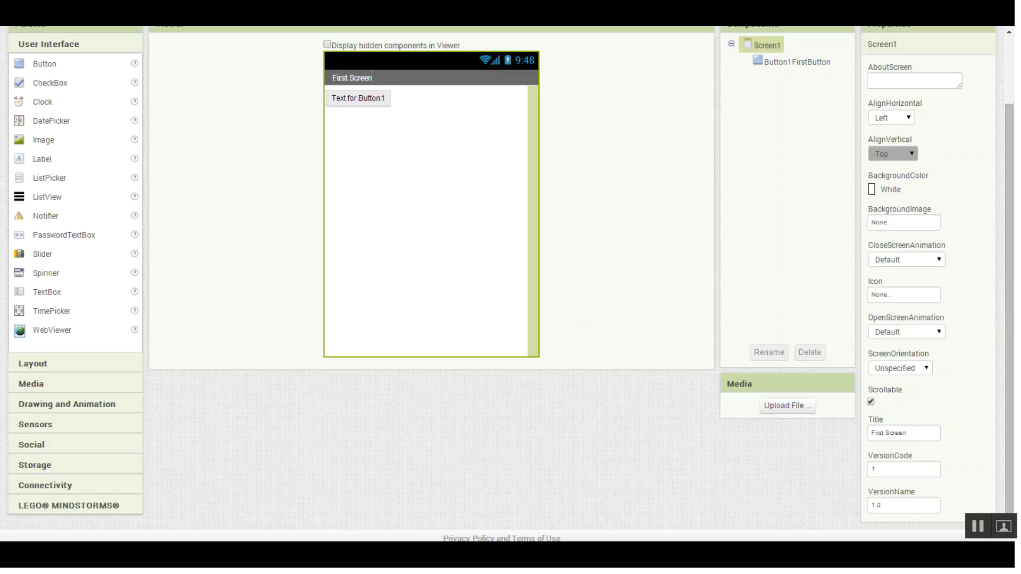
Set the displayed text of Button1FirstButton to "HI CLASS!".
click(1011, 65)
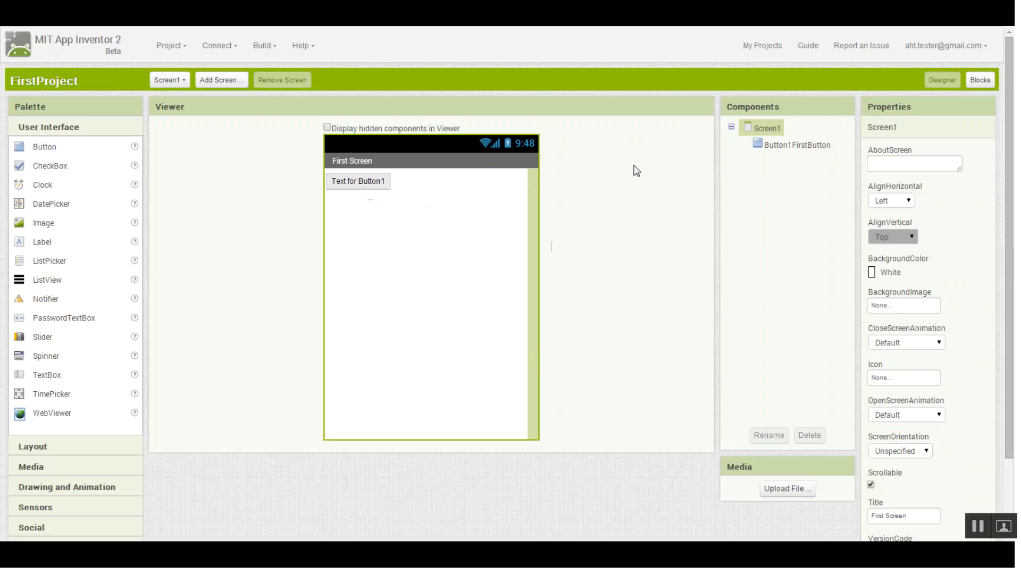
click(371, 185)
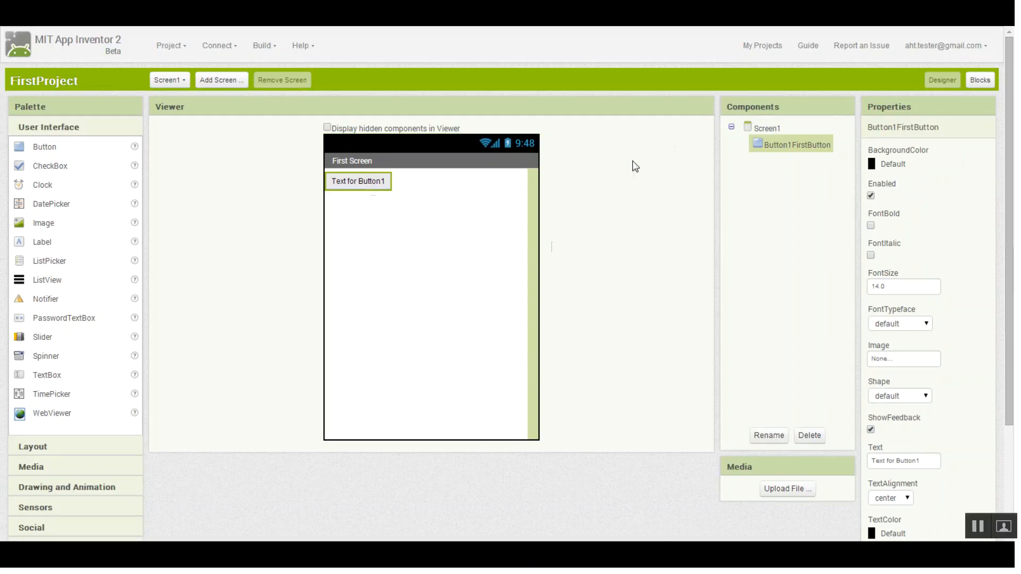
click(760, 128)
click(790, 142)
click(928, 460)
drag(928, 459, 850, 451)
text(Hi CLAS)
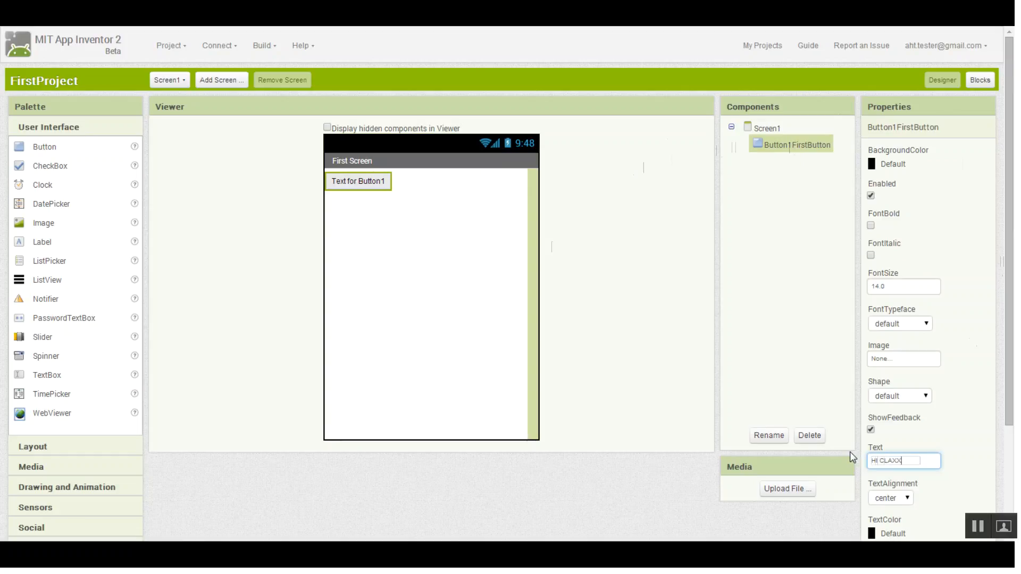
text(S!)
click(946, 420)
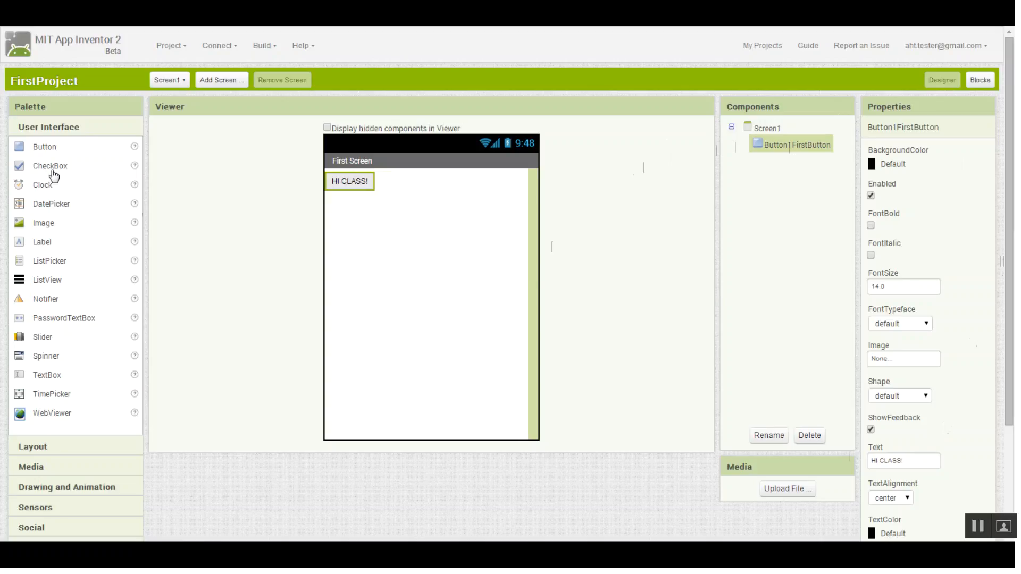
Add a CheckBox component below the button on the screen.
drag(38, 169, 357, 207)
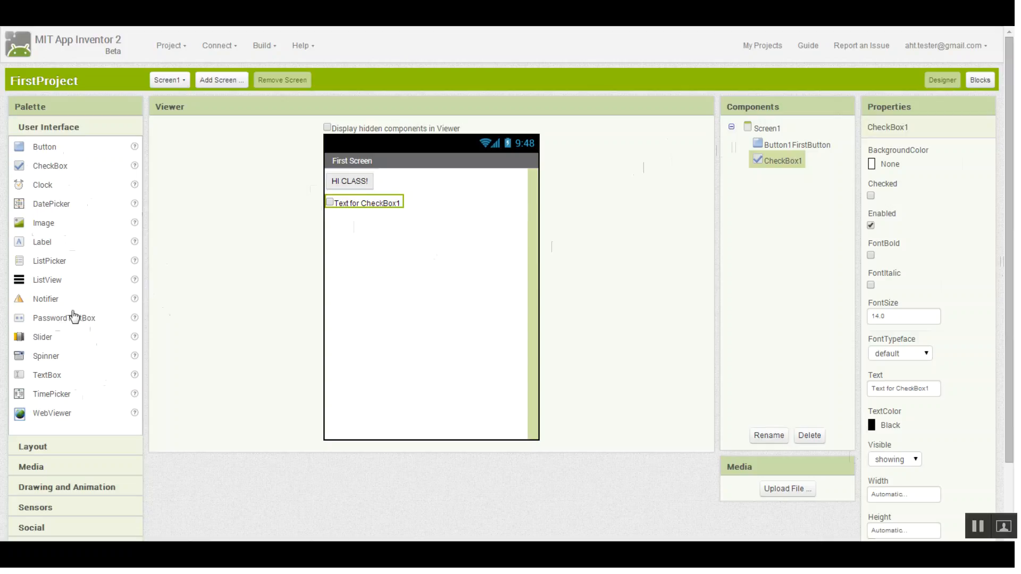
Examine the components offered under Layout, Media, Drawing and Animation, Sensors, Social, Storage, Connectivity and LEGO MINDSTORMS.
click(64, 451)
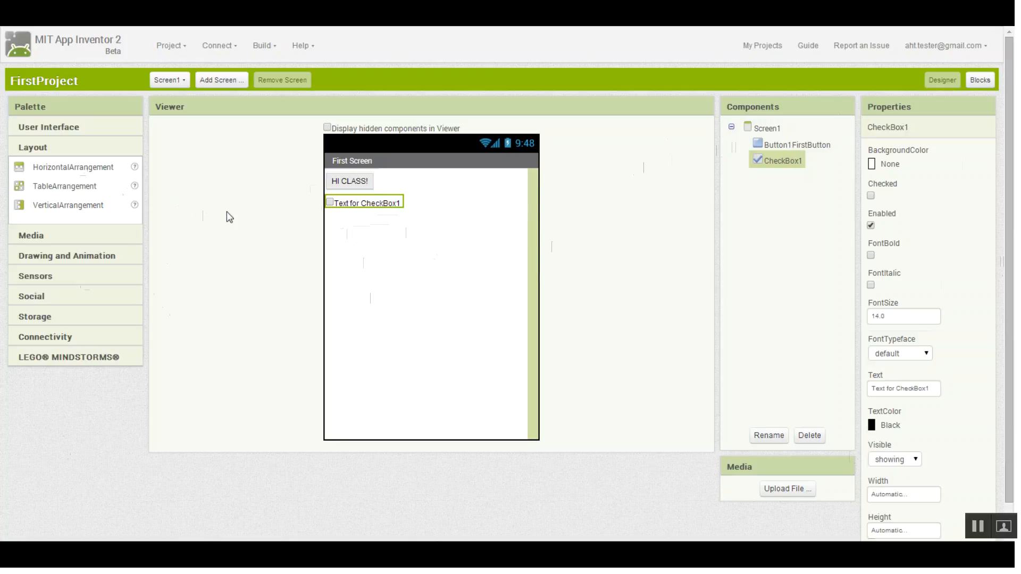
click(74, 236)
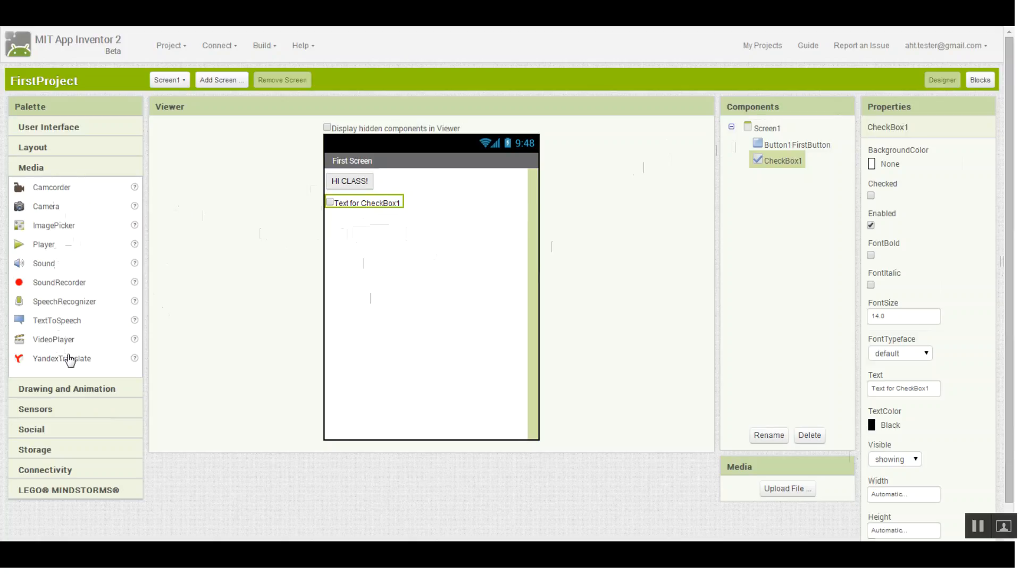
click(98, 391)
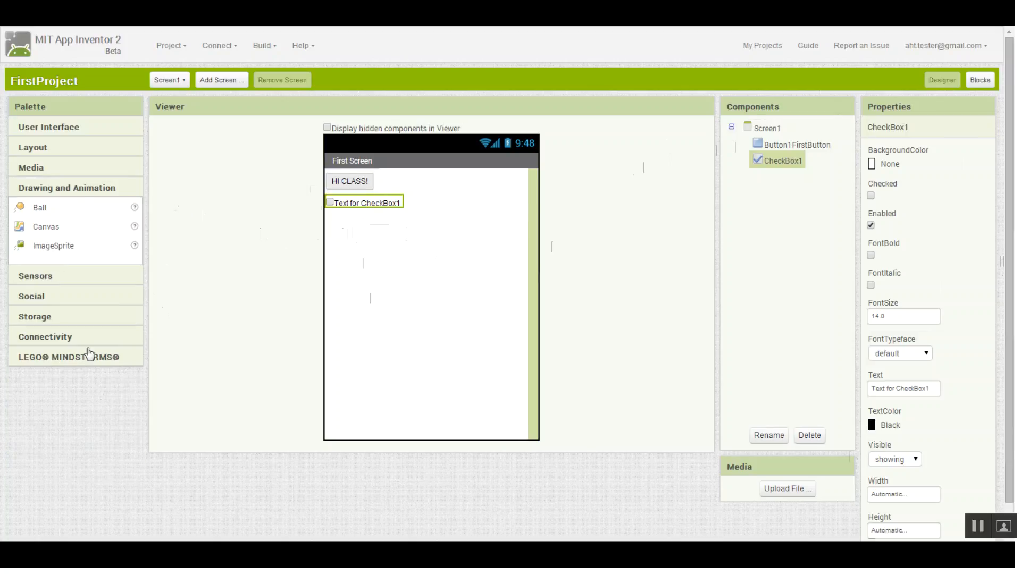
click(78, 170)
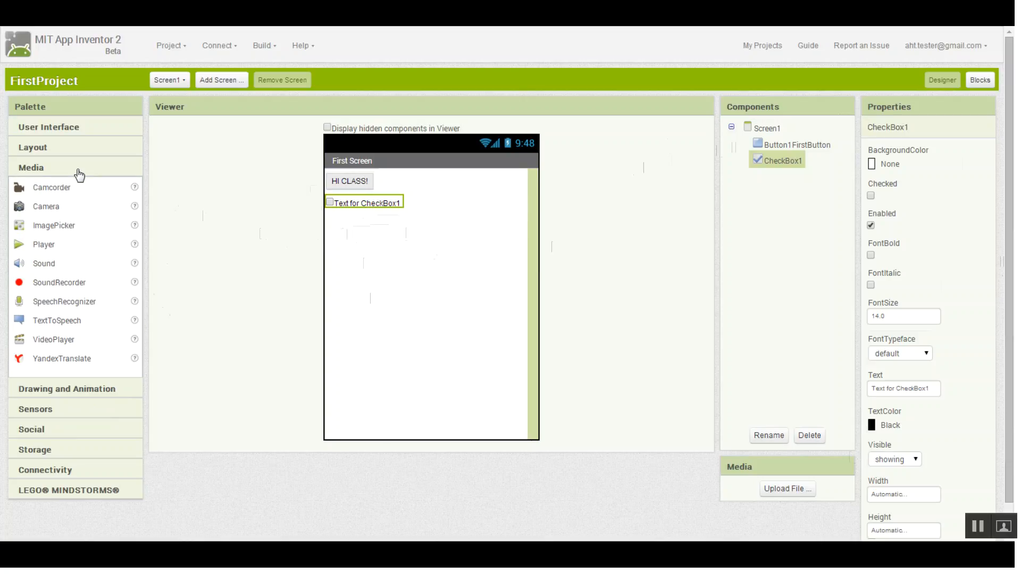
click(67, 391)
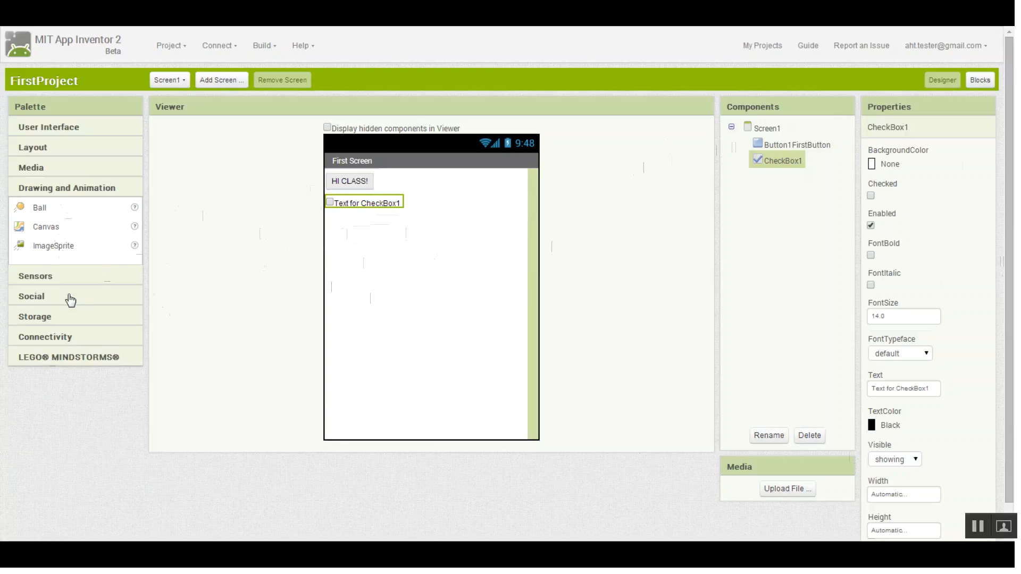
click(51, 278)
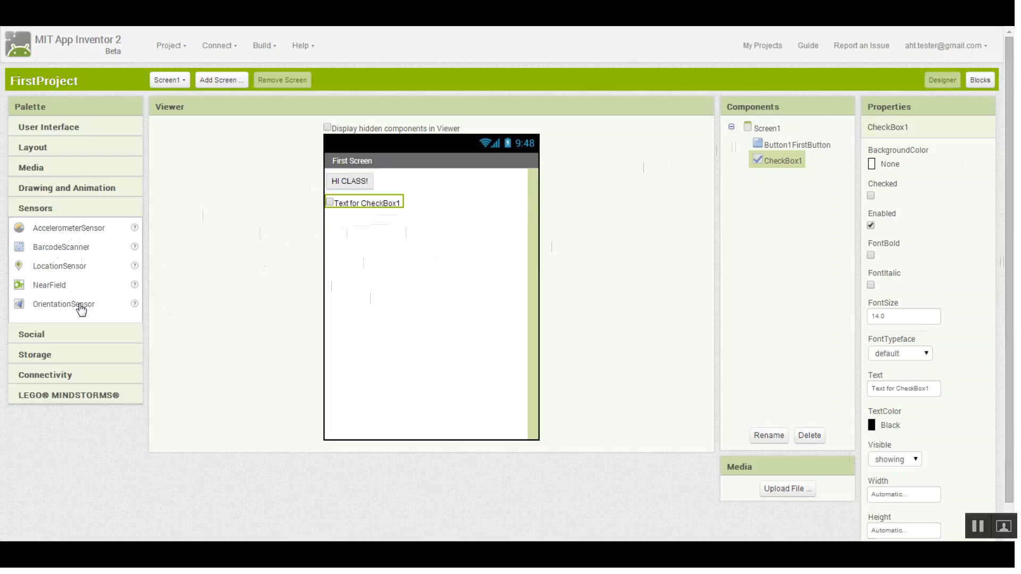
click(69, 336)
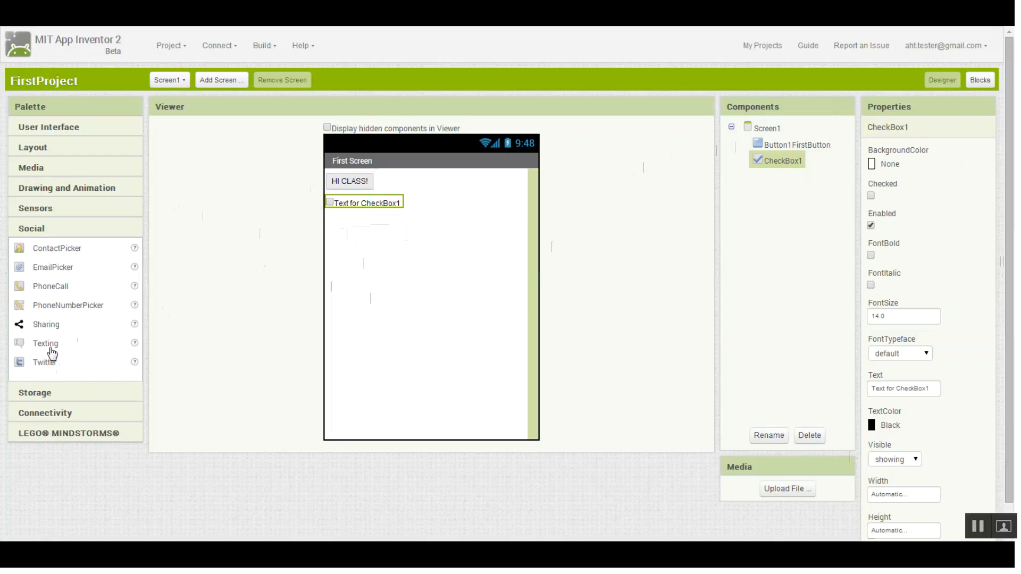
click(70, 396)
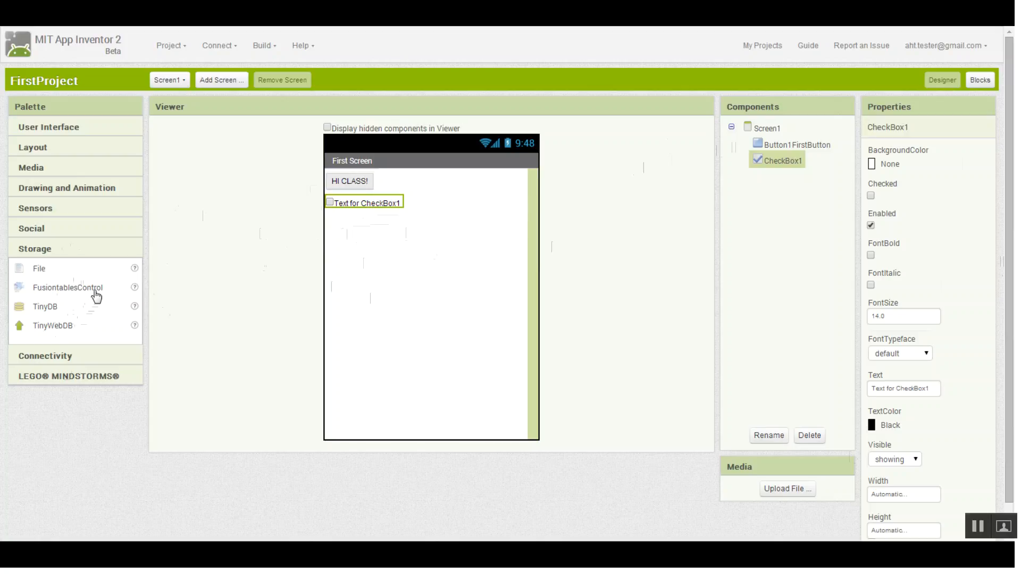
click(72, 357)
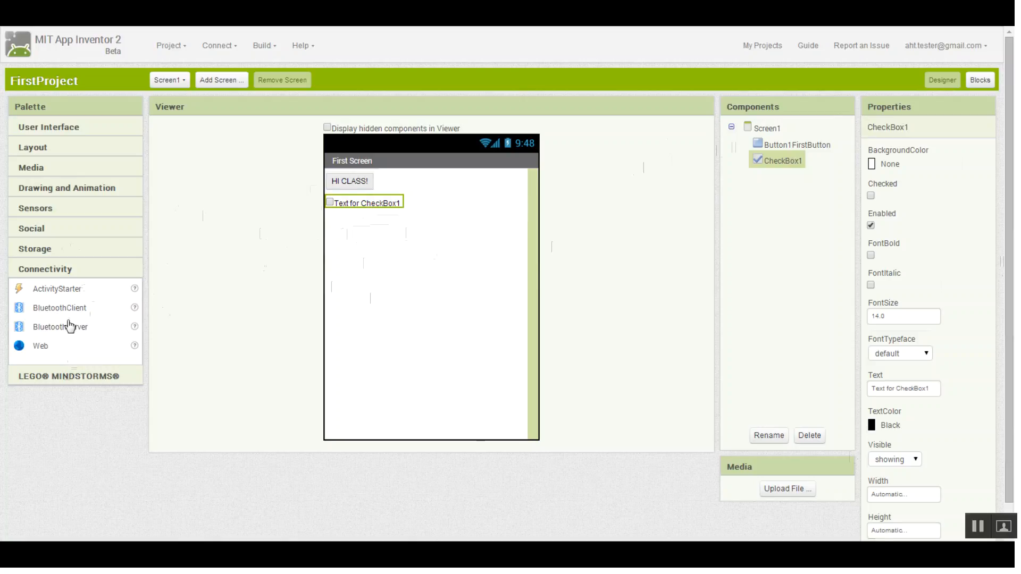
click(73, 379)
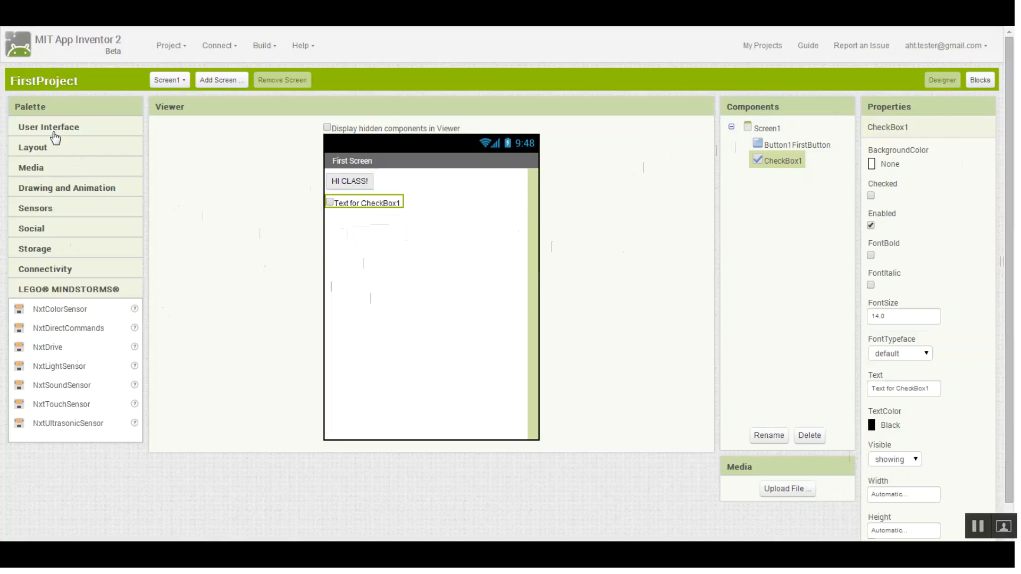
drag(41, 109, 2, 114)
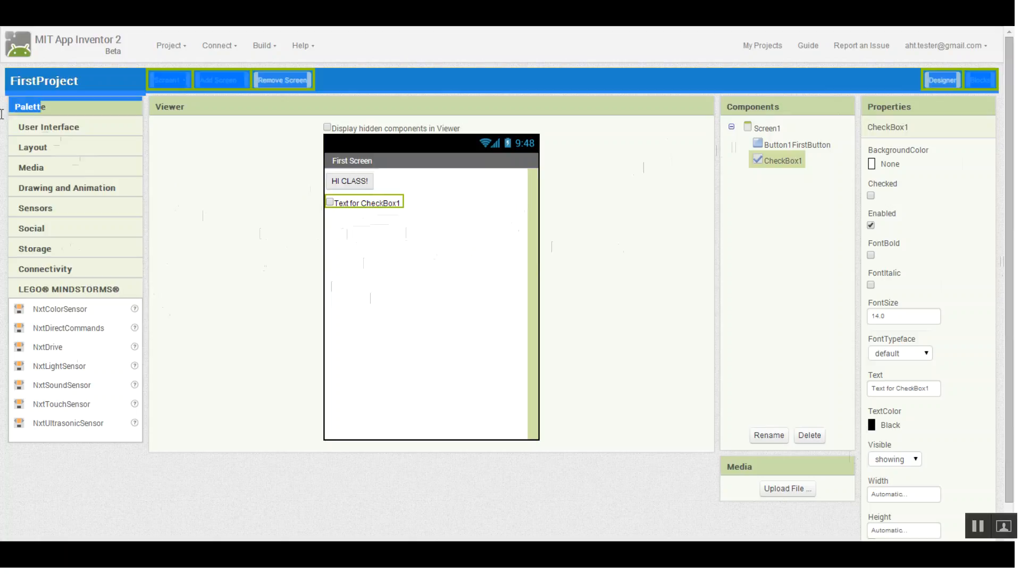
triple_click(190, 103)
drag(797, 103, 765, 106)
drag(918, 105, 890, 108)
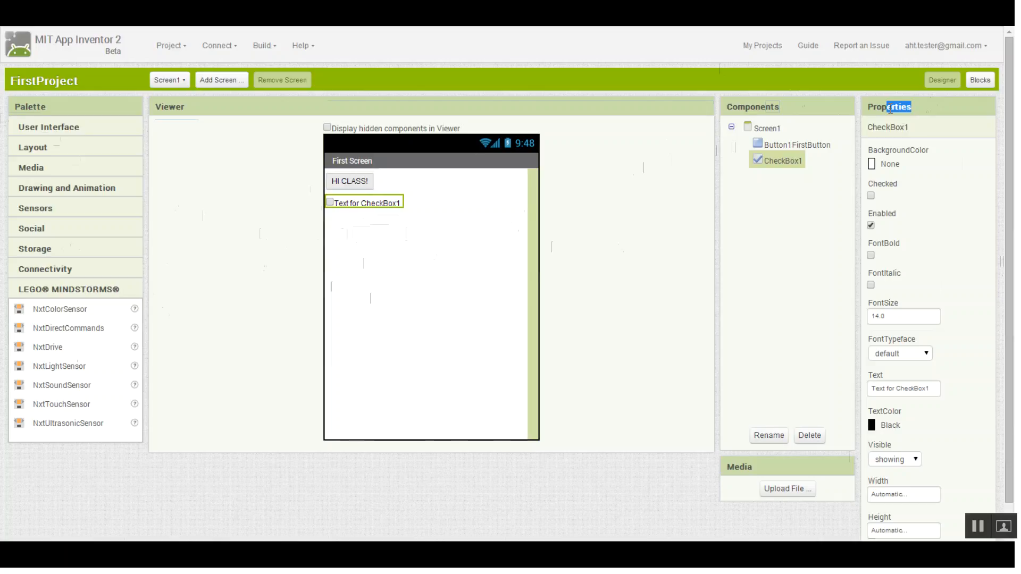